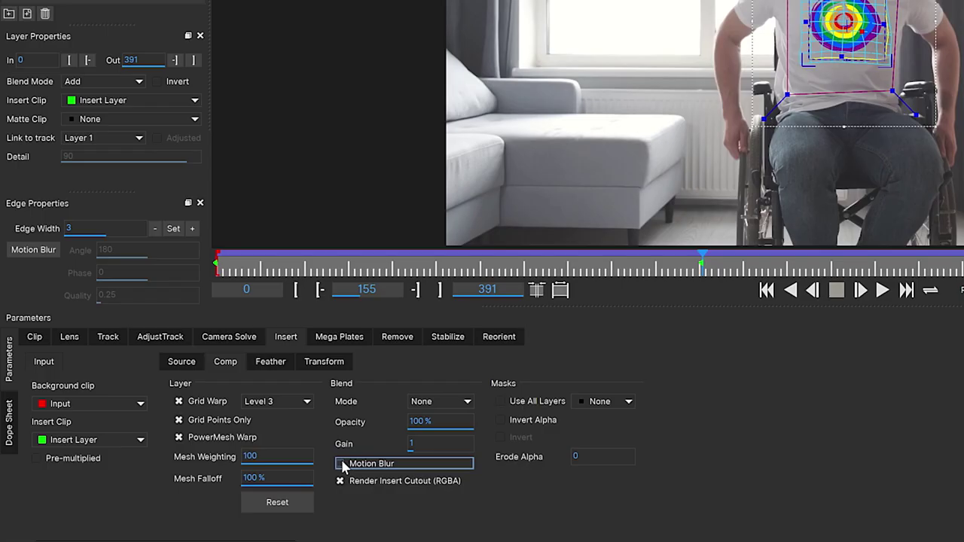
Step: Expand Module Renders in the Mocha Pro effect to show the render module list
{"action": "left_click", "coordinate": [227, 489]}
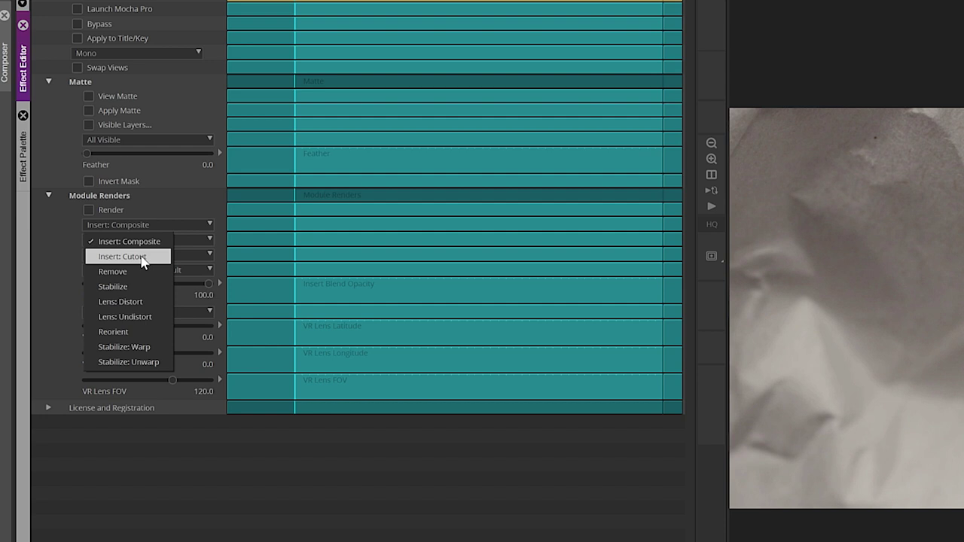
Step: Keep the module on Insert: Composite and enable Render for the Mocha insert
{"action": "left_click", "coordinate": [113, 241]}
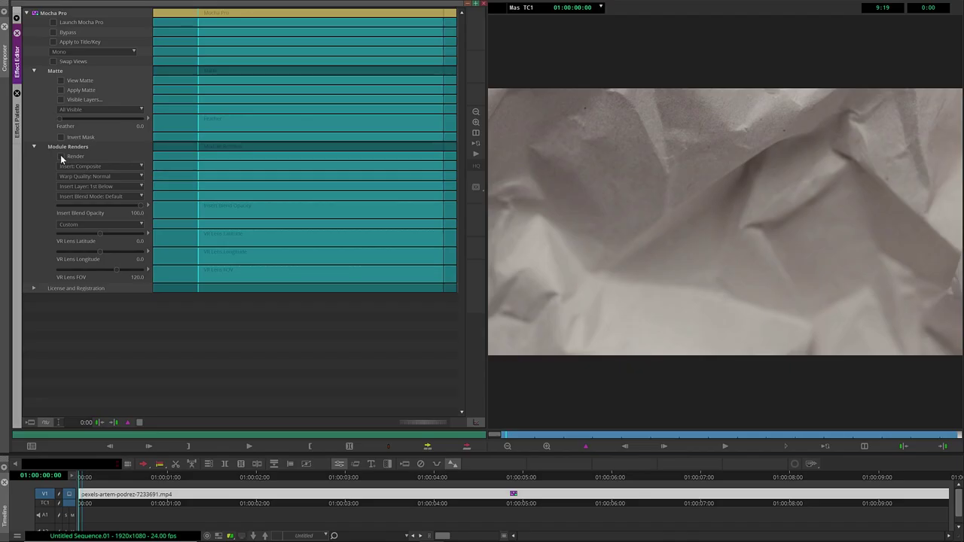
{"action": "left_click", "coordinate": [88, 210]}
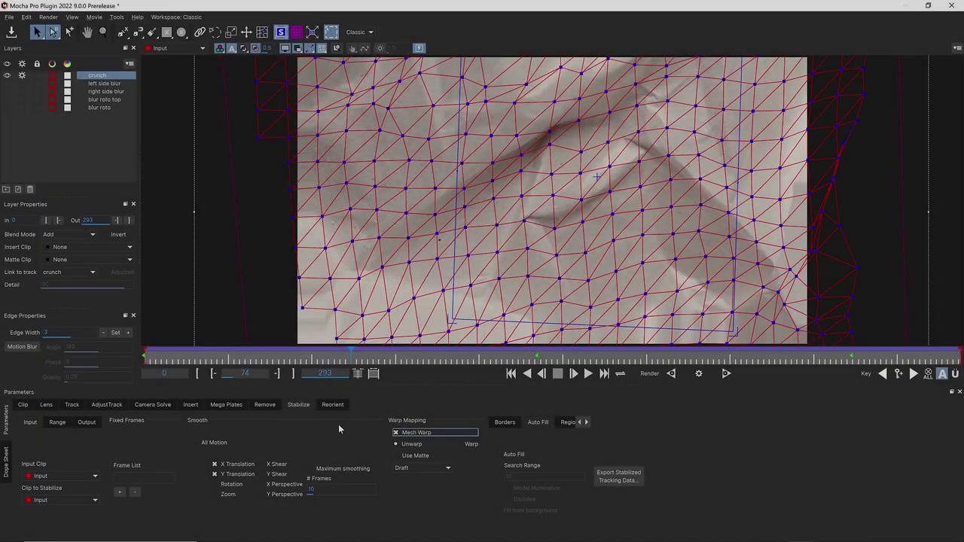
Step: Set mesh unwarp quality to High with All Motion smoothing, then play the clip forward
{"action": "left_click", "coordinate": [410, 469]}
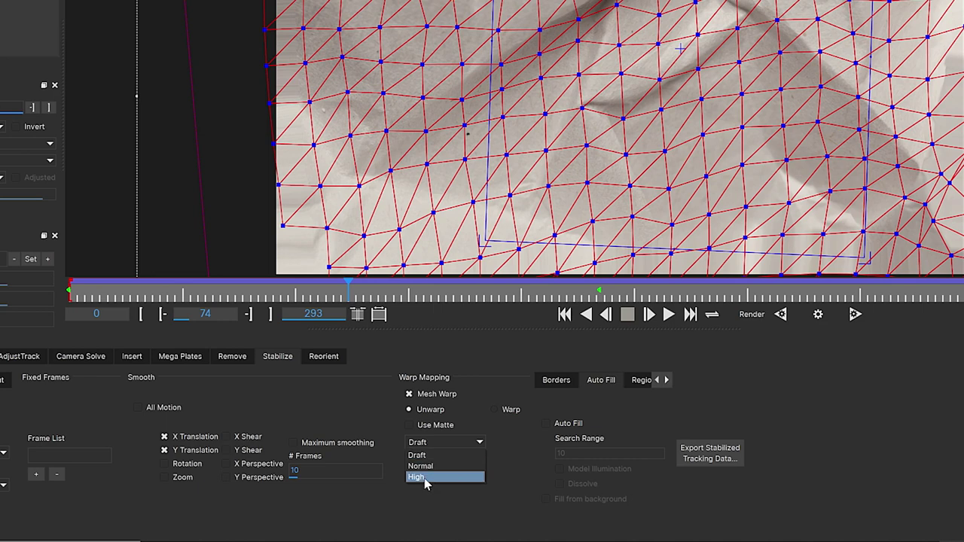
{"action": "left_click", "coordinate": [427, 478]}
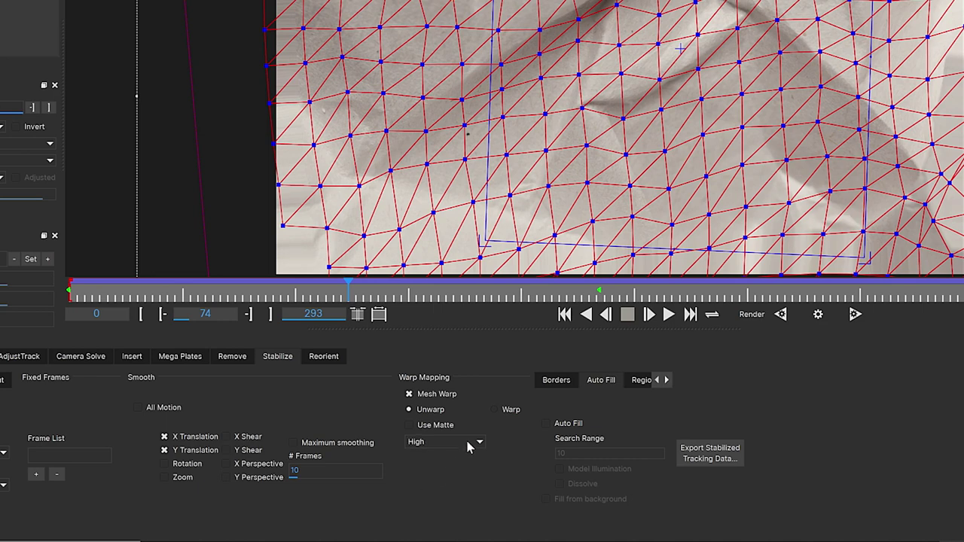
{"action": "left_click", "coordinate": [138, 408]}
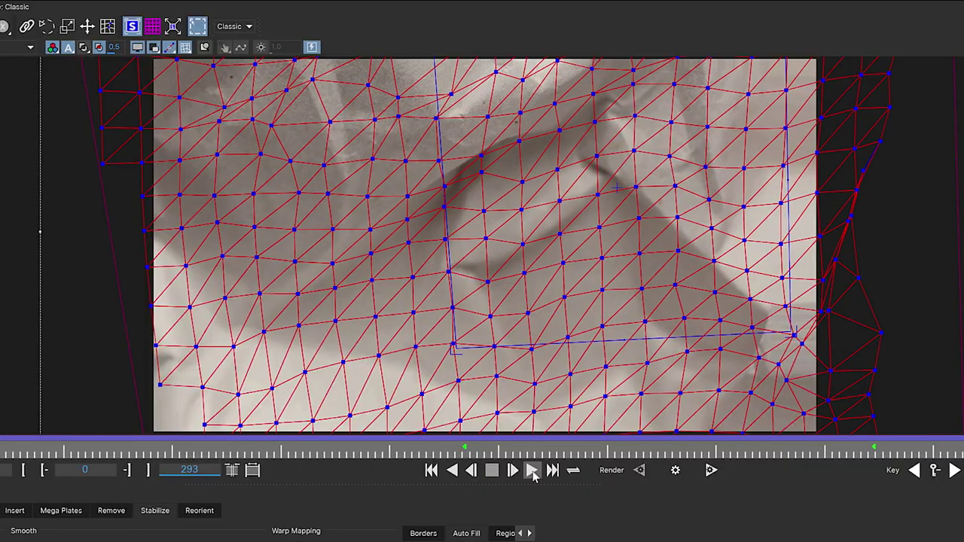
{"action": "left_click", "coordinate": [589, 372]}
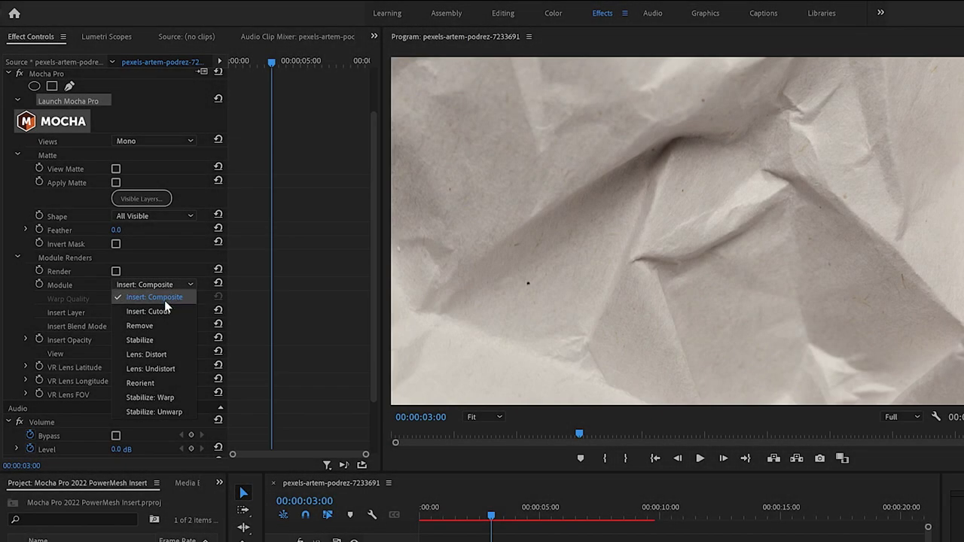
Step: Apply Mocha Pro to the paper clip with Insert: Composite rendering enabled
{"action": "left_click", "coordinate": [150, 295]}
{"action": "left_click", "coordinate": [116, 272]}
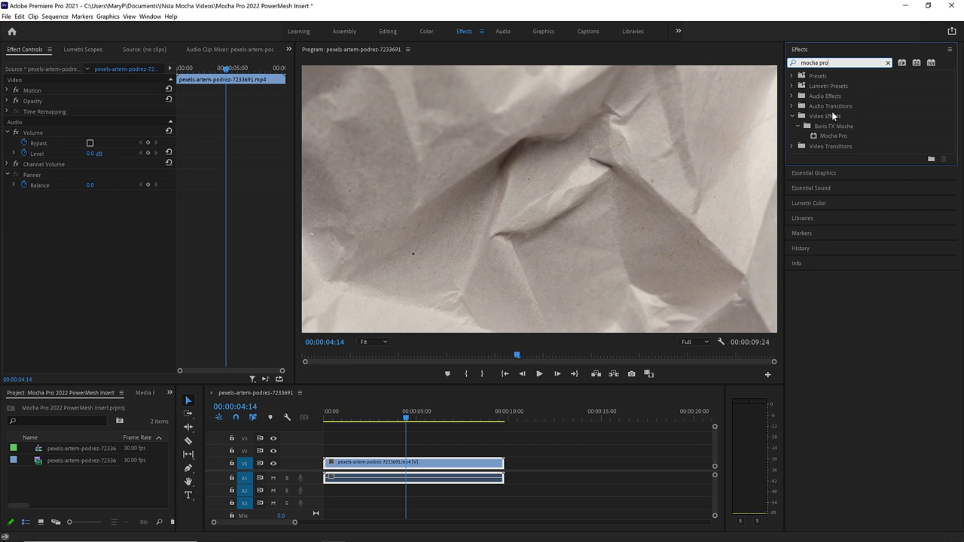
{"action": "left_click_drag", "start_coordinate": [825, 139], "coordinate": [762, 148]}
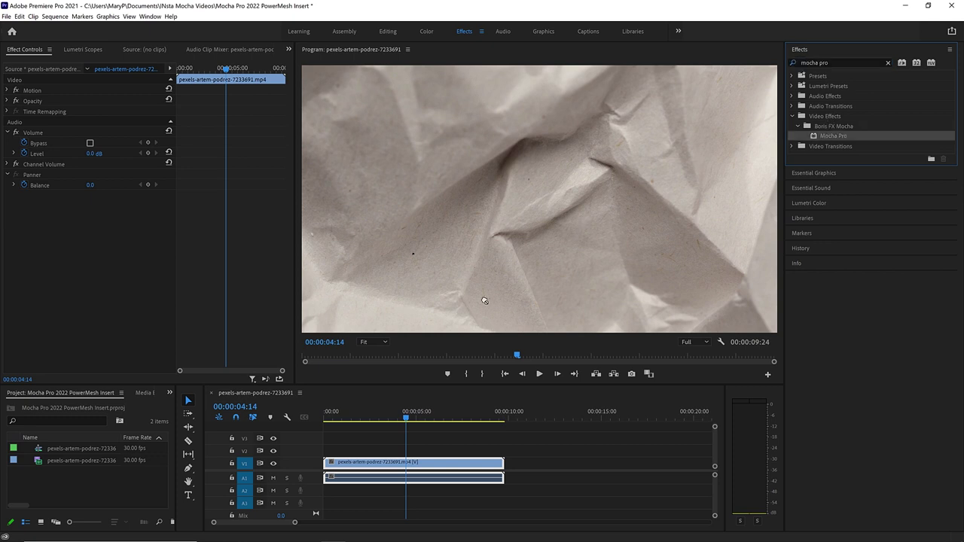
{"action": "left_click_drag", "start_coordinate": [382, 459], "coordinate": [385, 449]}
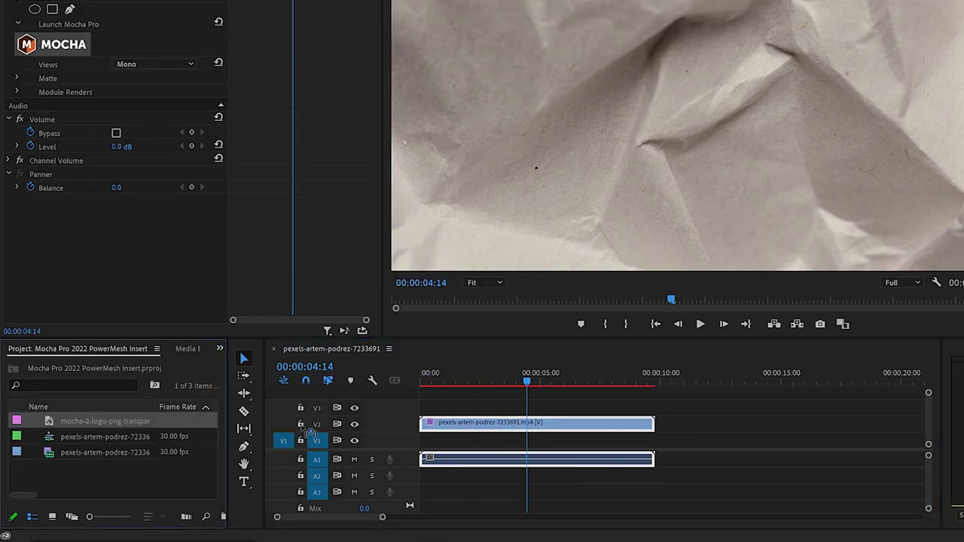
Step: Place the logo PNG on Video 1, match it to the paper clip's length, and make it the Insert Layer
{"action": "left_click_drag", "start_coordinate": [310, 433], "coordinate": [654, 439]}
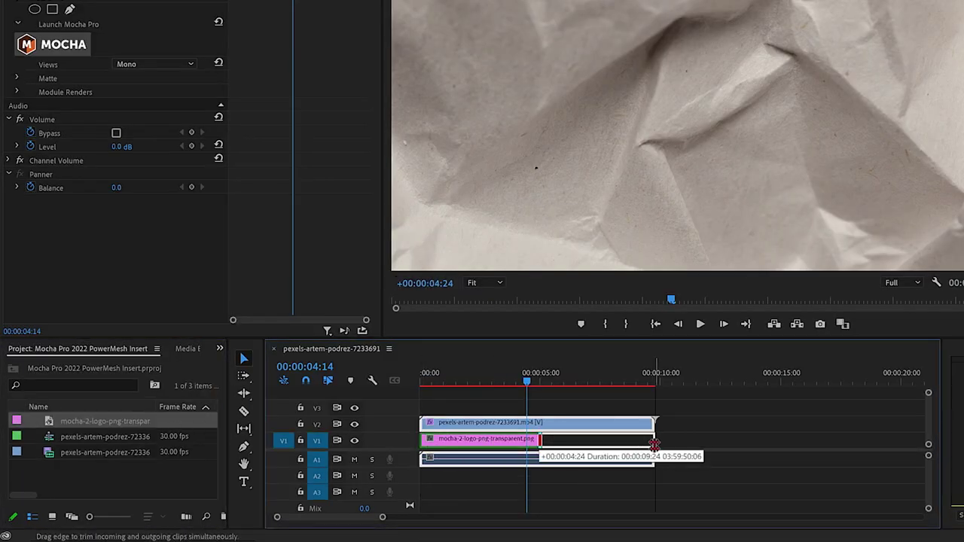
{"action": "left_click", "coordinate": [16, 92]}
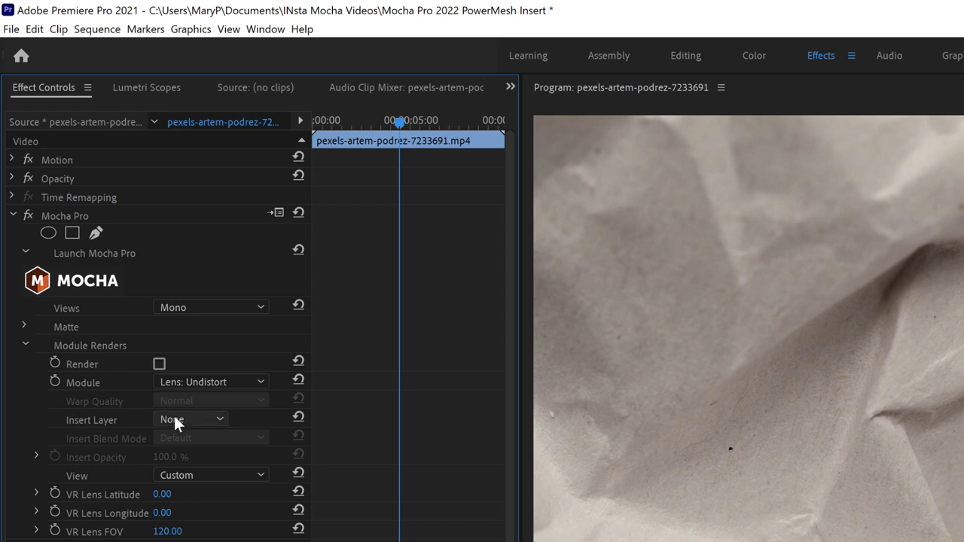
{"action": "left_click", "coordinate": [176, 422]}
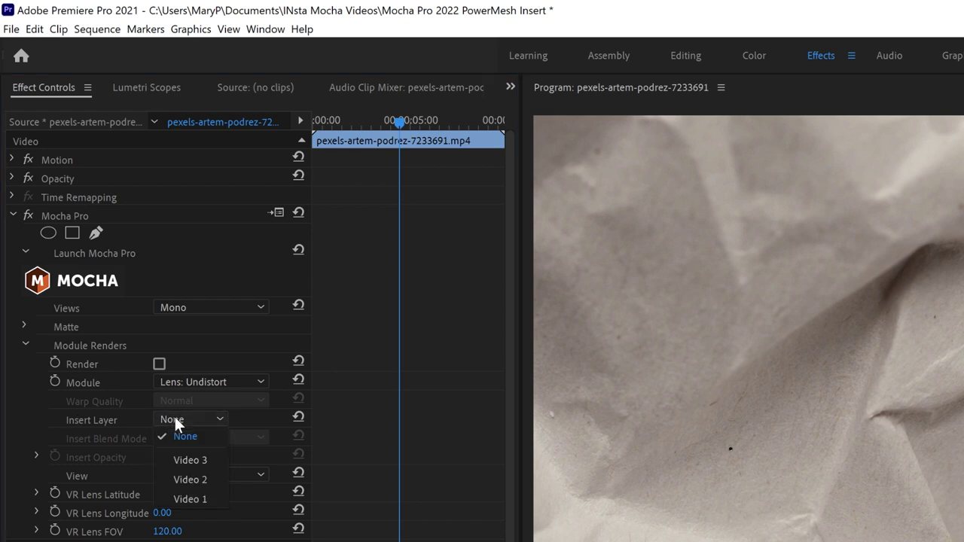
{"action": "left_click", "coordinate": [185, 499]}
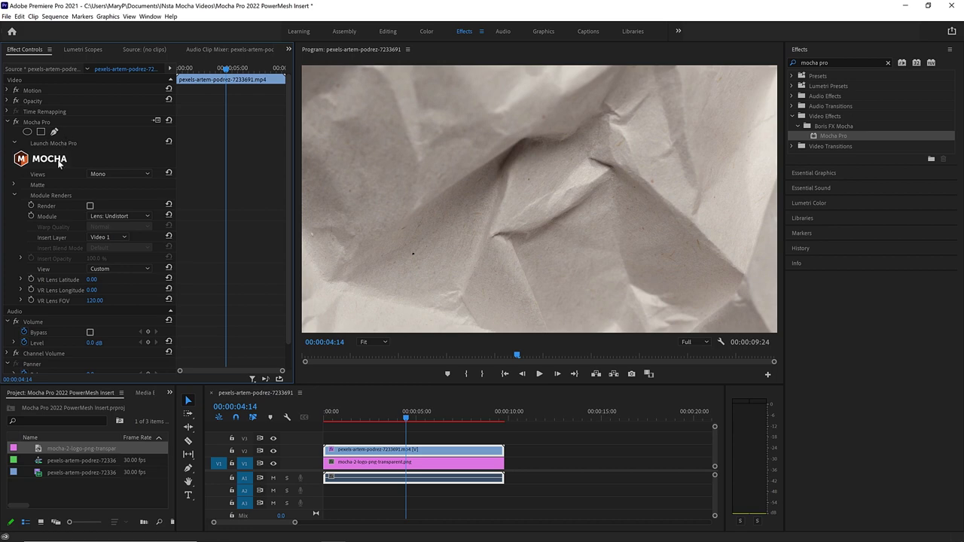
Step: Launch Mocha Pro, draw a layer shape around the whole paper, and keep Luminance input
{"action": "left_click", "coordinate": [59, 164]}
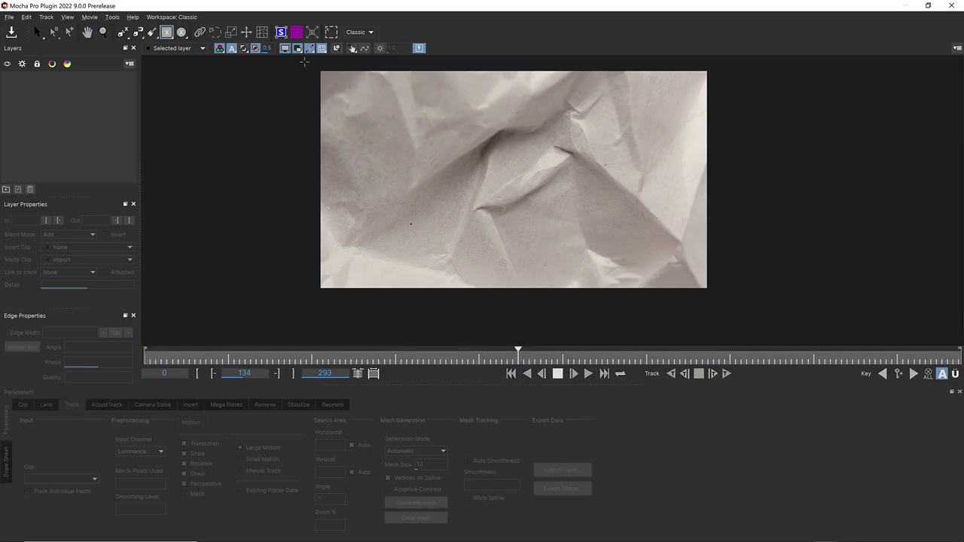
{"action": "left_click_drag", "start_coordinate": [304, 62], "coordinate": [728, 308]}
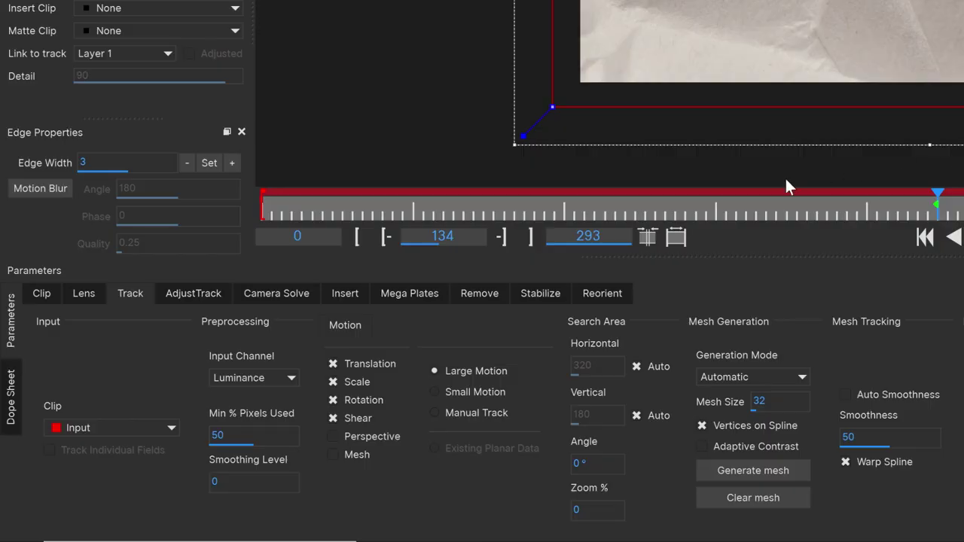
{"action": "left_click", "coordinate": [270, 376]}
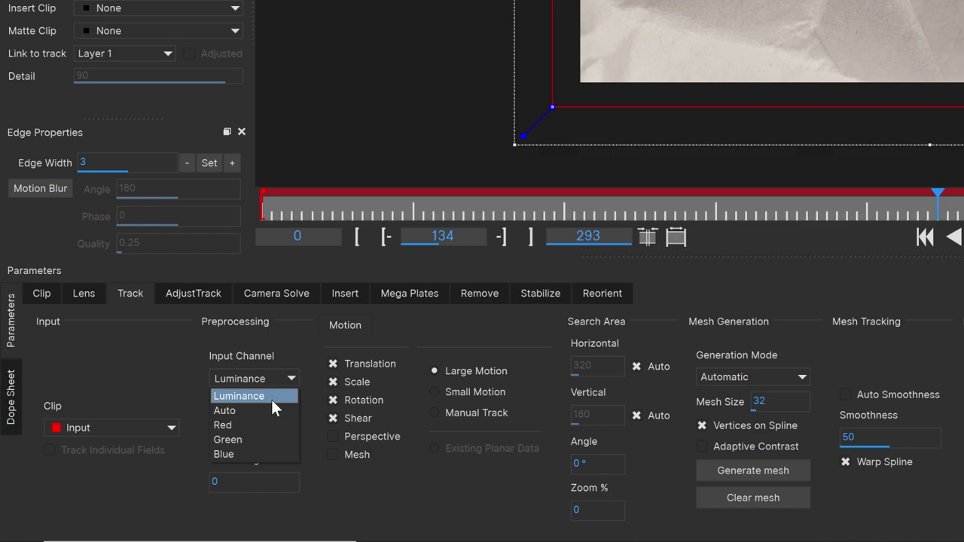
{"action": "left_click", "coordinate": [271, 399]}
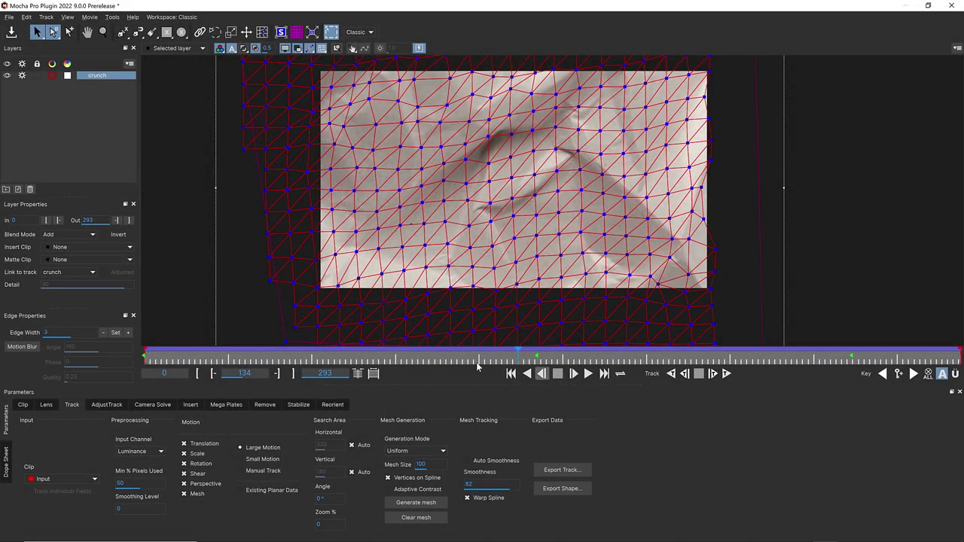
Step: Set the crunch layer's insert clip to Insert Layer and show the Insert module's settings
{"action": "left_click", "coordinate": [105, 247]}
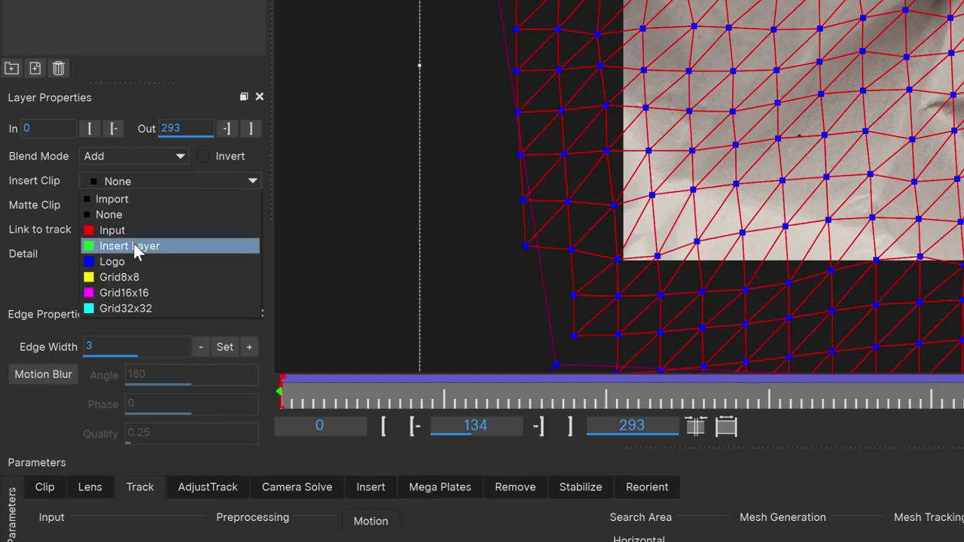
{"action": "left_click", "coordinate": [133, 246]}
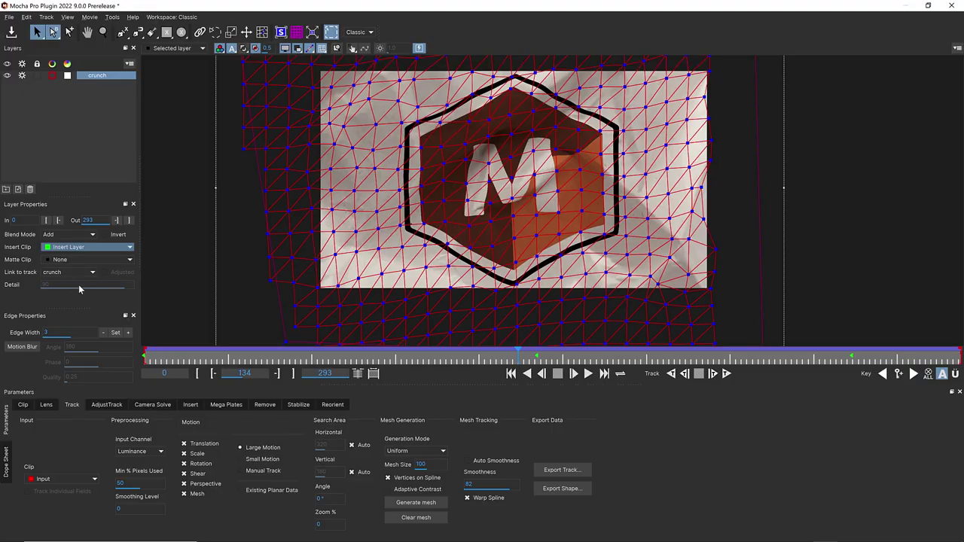
{"action": "left_click", "coordinate": [190, 405]}
{"action": "left_click", "coordinate": [73, 247]}
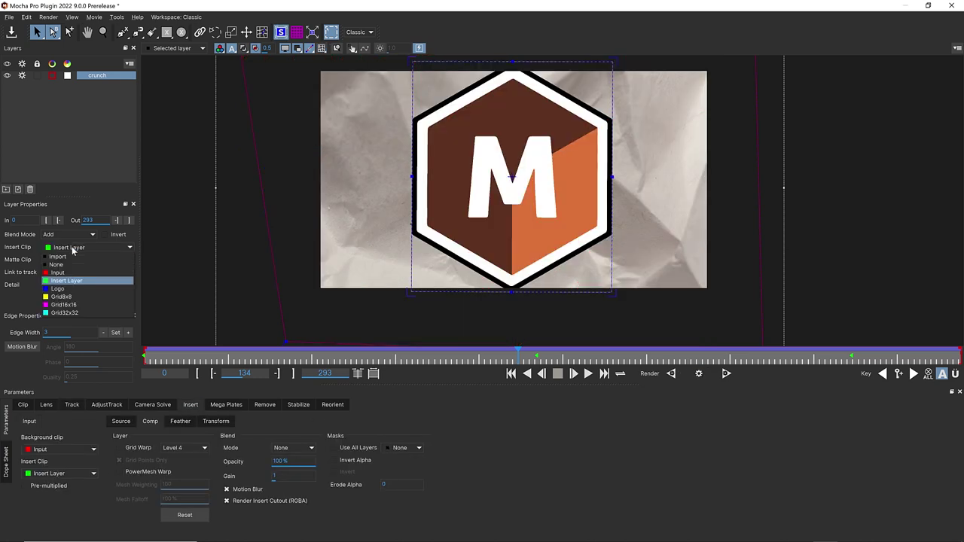
Step: Import mocha-2-logo-png-transparent.png from disk as the insert clip
{"action": "left_click", "coordinate": [71, 256]}
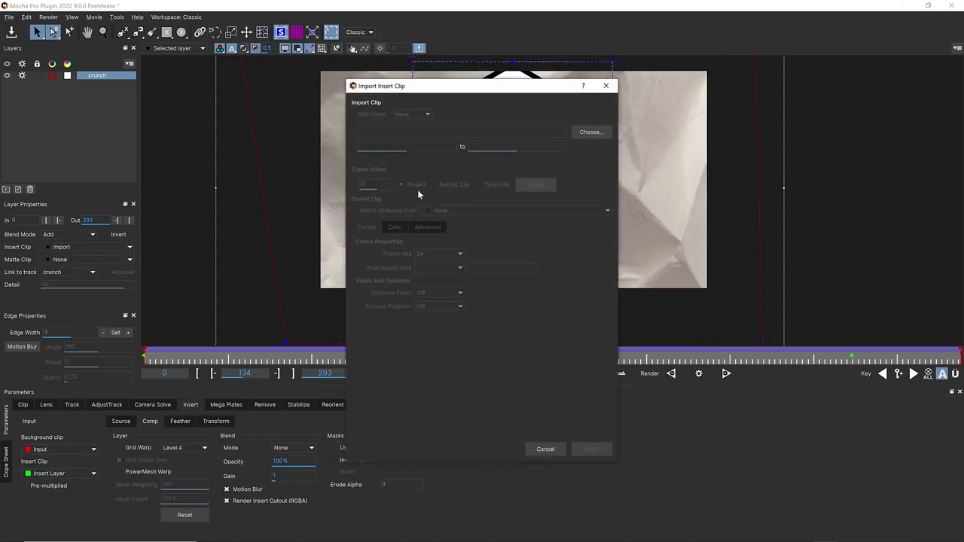
{"action": "left_click", "coordinate": [590, 132]}
{"action": "left_click", "coordinate": [572, 245]}
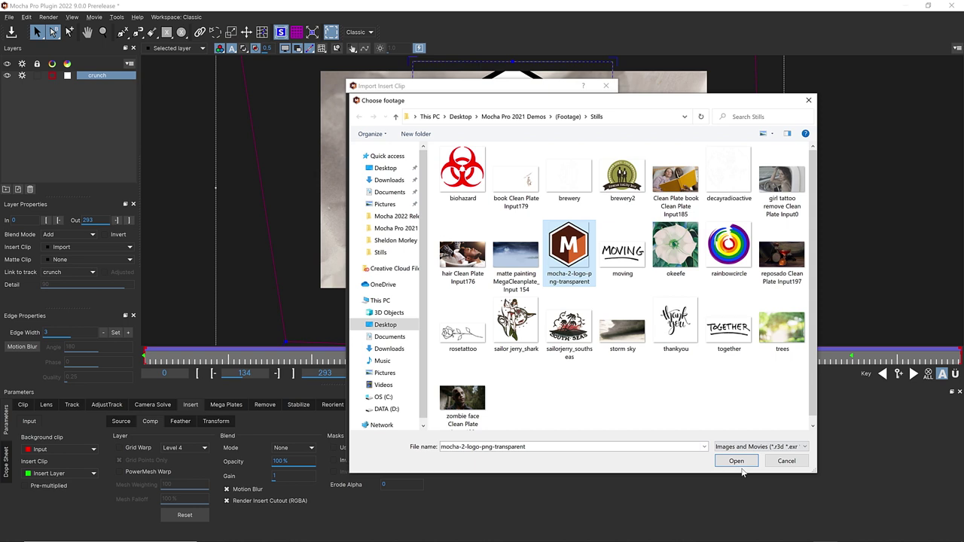
{"action": "left_click", "coordinate": [736, 461]}
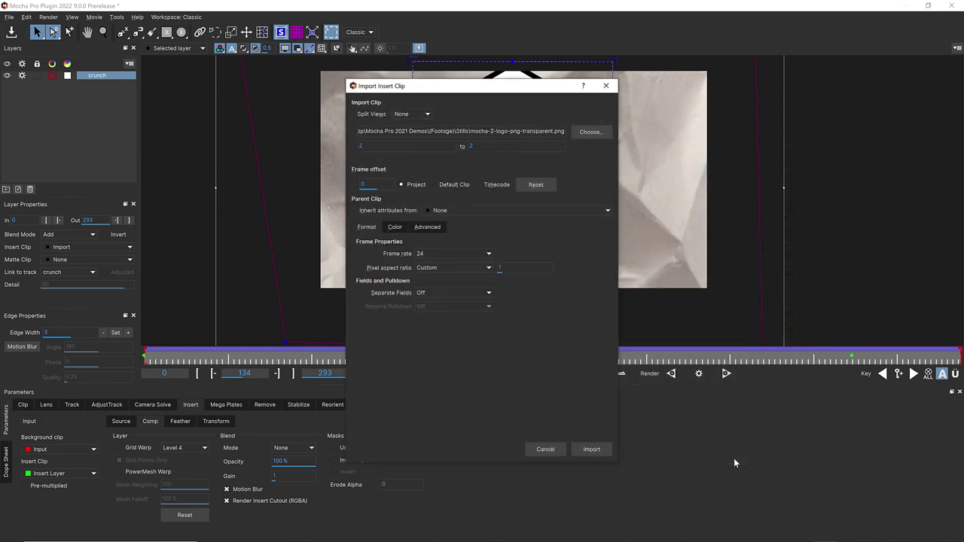
{"action": "left_click", "coordinate": [581, 448]}
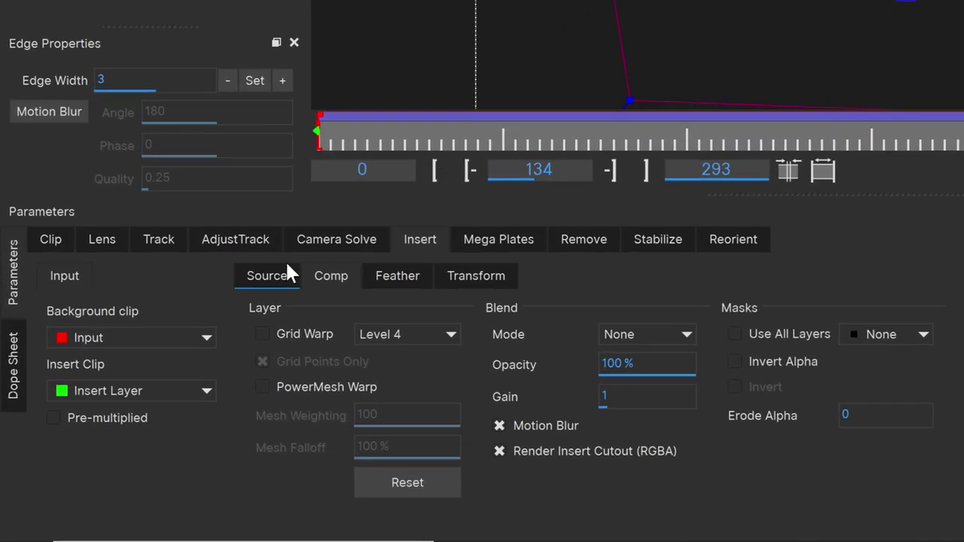
Step: Fit the insert surface around the logo and set its blend mode to Multiply
{"action": "left_click", "coordinate": [125, 423]}
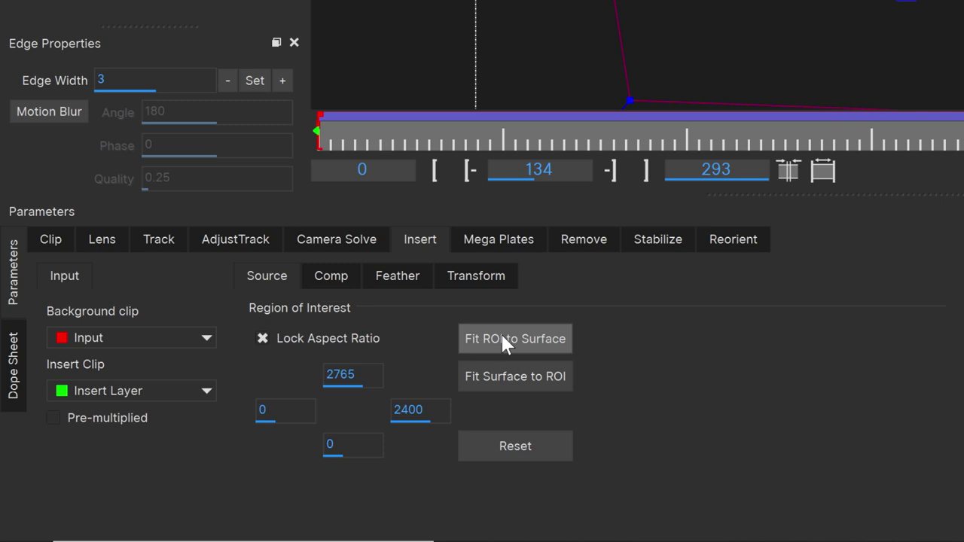
{"action": "left_click", "coordinate": [523, 374]}
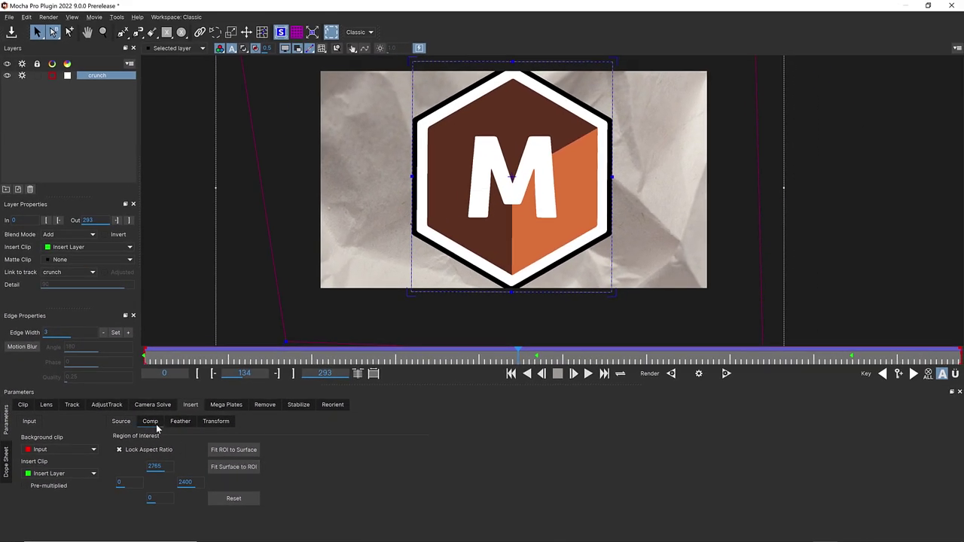
{"action": "left_click", "coordinate": [151, 422]}
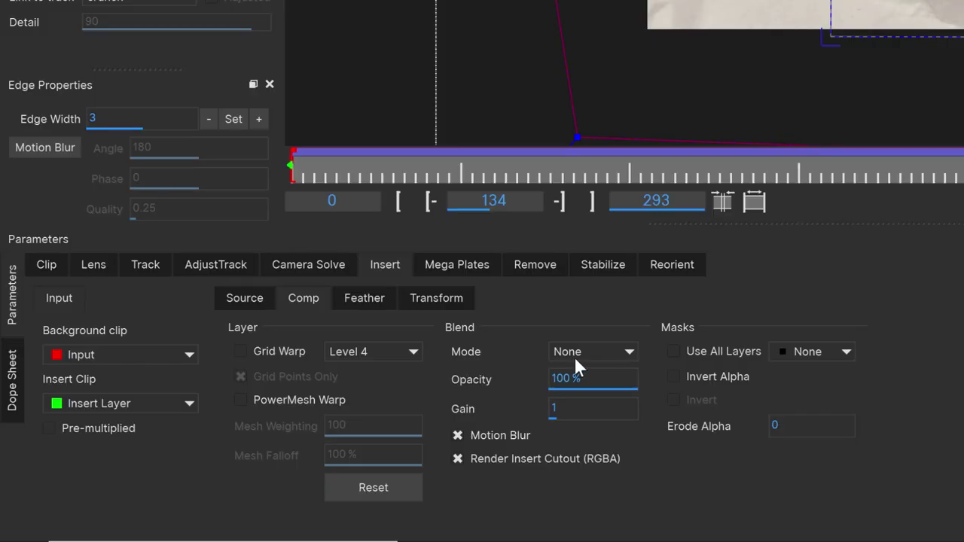
{"action": "left_click", "coordinate": [577, 357]}
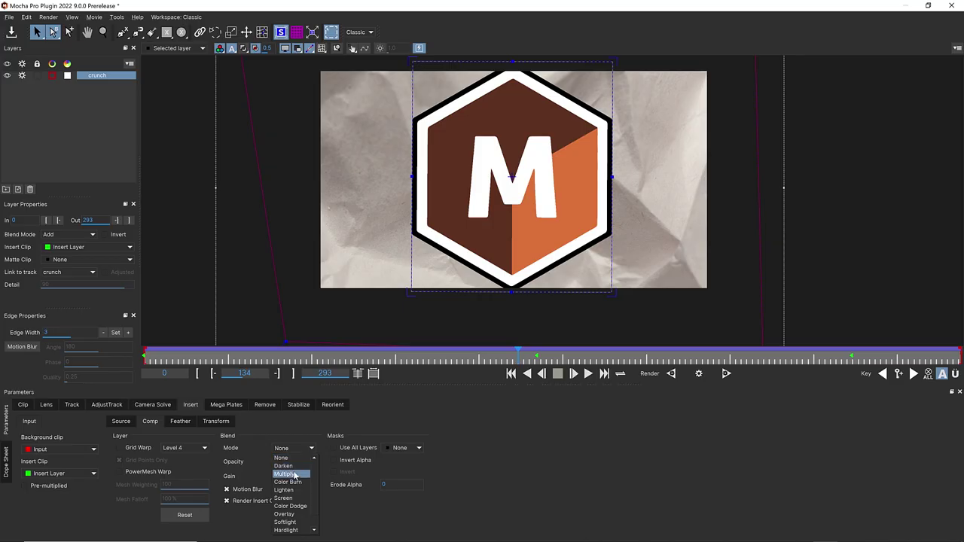
{"action": "left_click", "coordinate": [574, 405]}
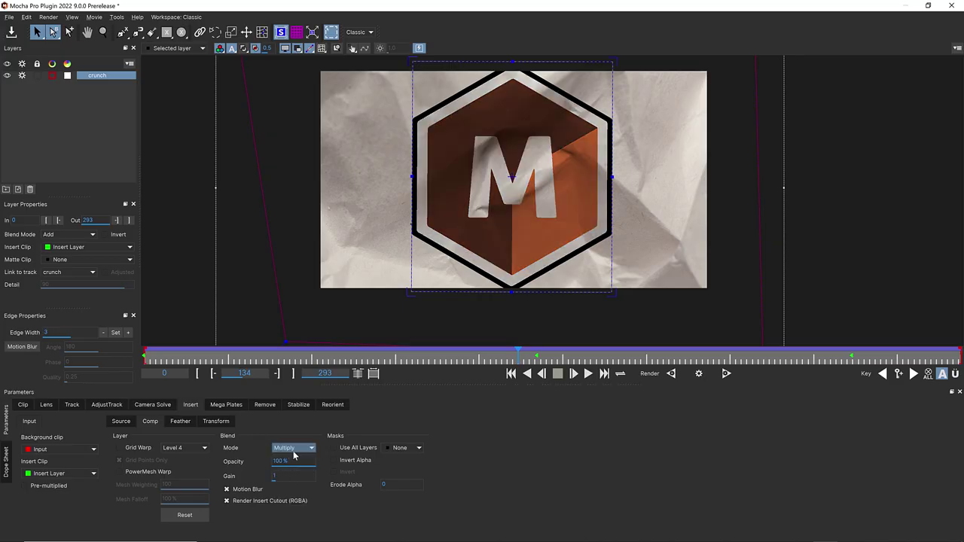
Step: Compare Overlay and Screen blending, return to Multiply, and select the opacity value
{"action": "left_click", "coordinate": [294, 450]}
{"action": "left_click", "coordinate": [295, 505]}
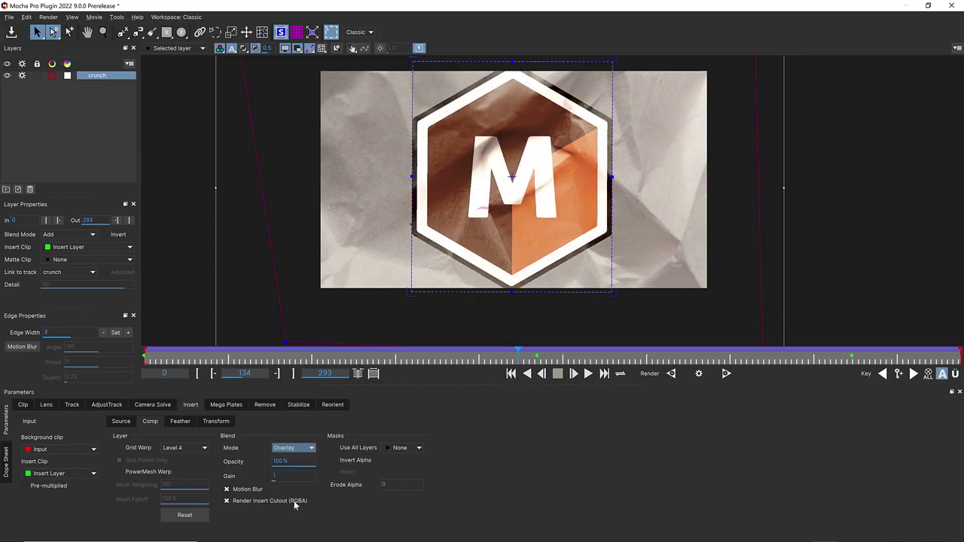
{"action": "left_click", "coordinate": [296, 449]}
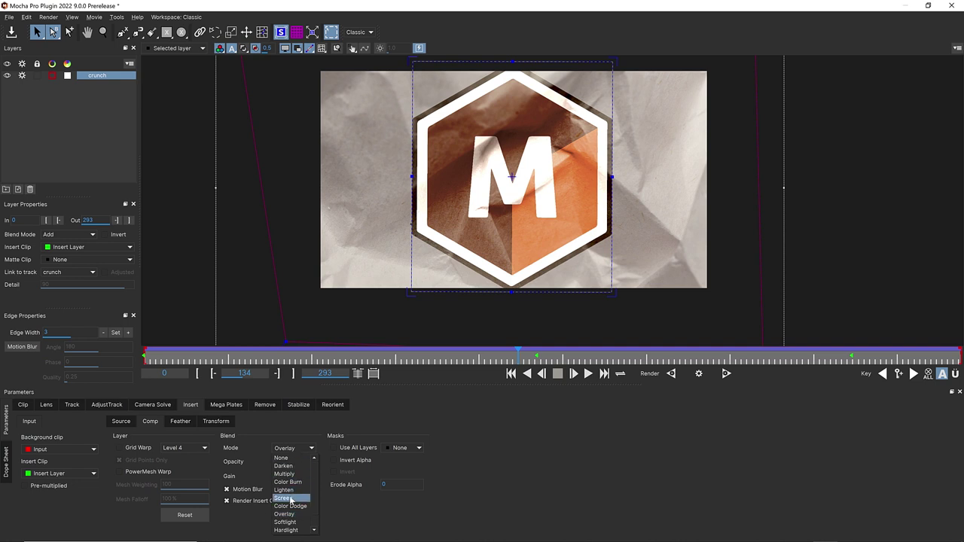
{"action": "left_click", "coordinate": [291, 501]}
{"action": "left_click", "coordinate": [290, 450]}
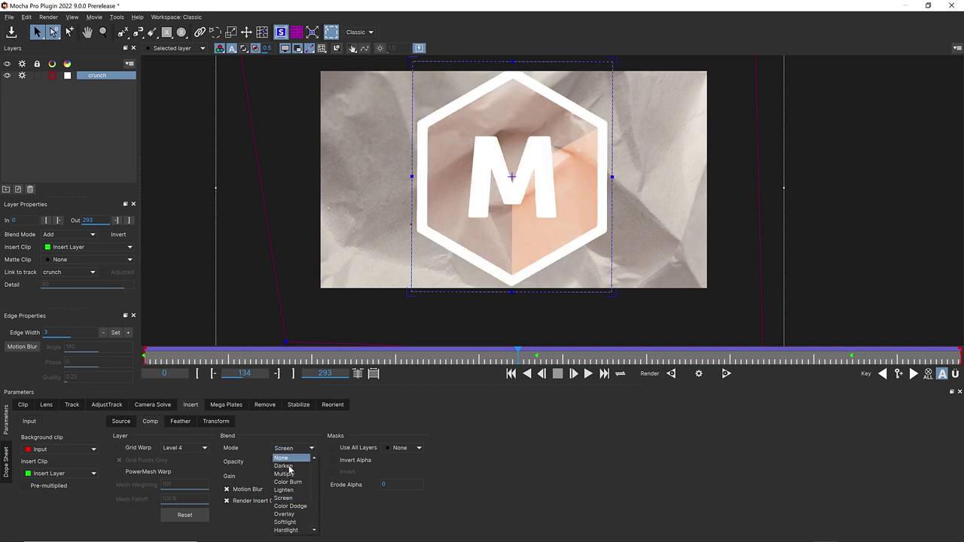
{"action": "left_click", "coordinate": [287, 474]}
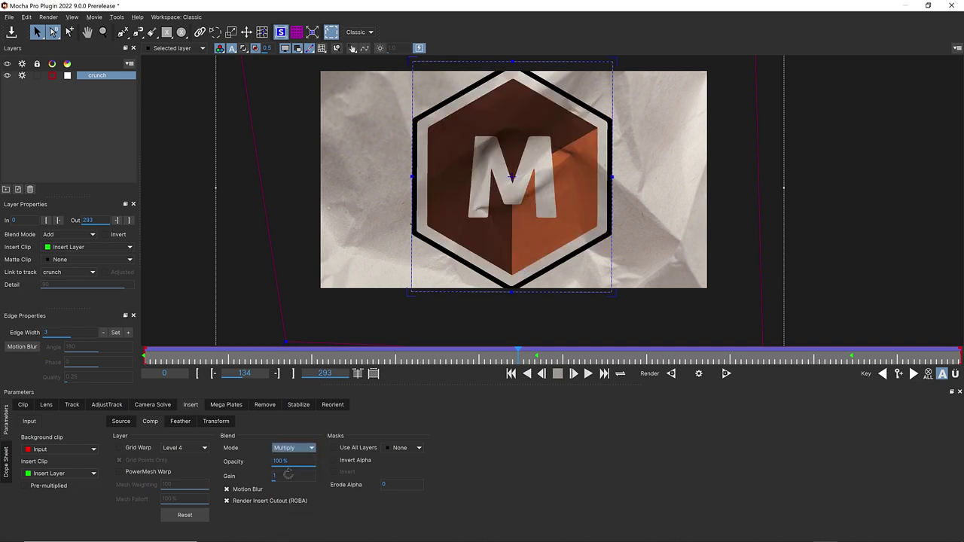
{"action": "double_click", "coordinate": [289, 462]}
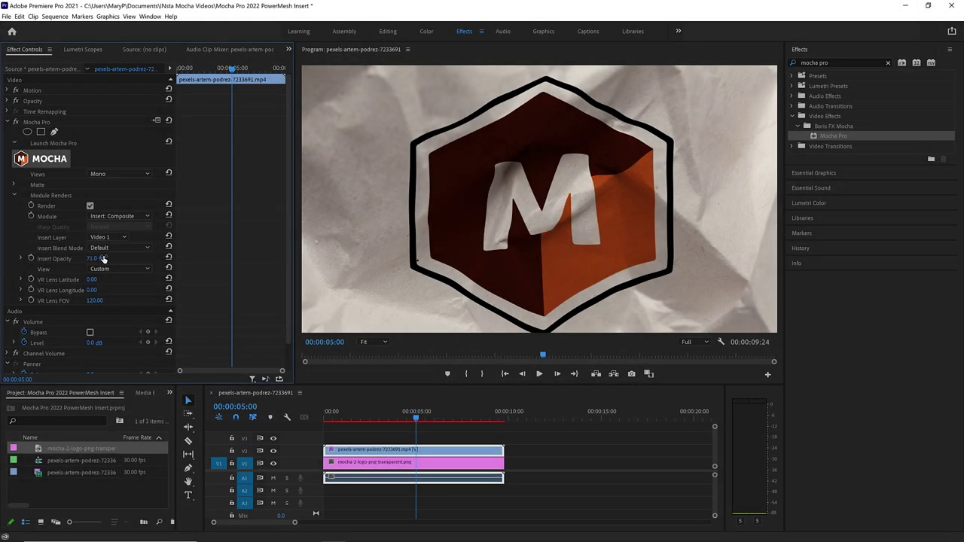
Step: Keep Insert Blend Mode on Multiply and set Insert Opacity to 70
{"action": "left_click", "coordinate": [110, 247]}
{"action": "left_click", "coordinate": [113, 289]}
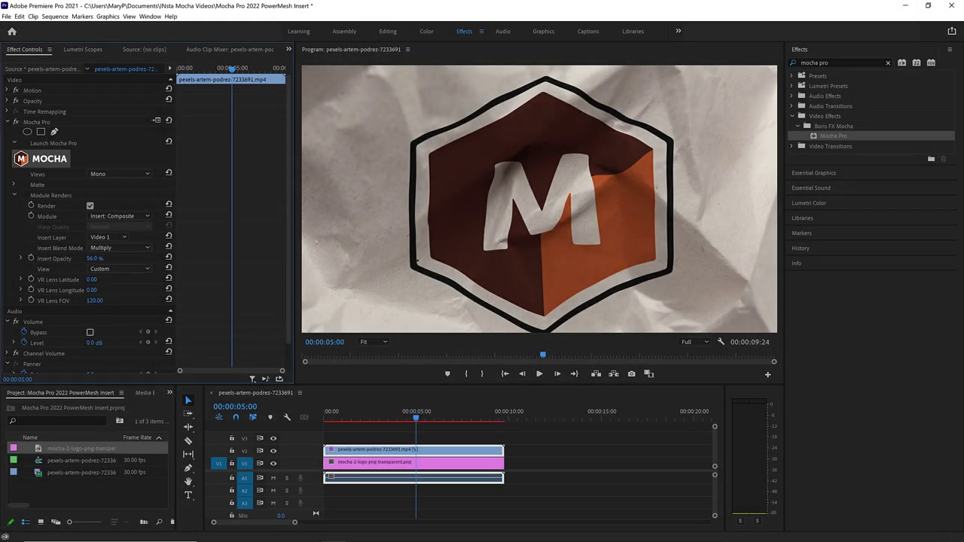
{"action": "left_click", "coordinate": [95, 258]}
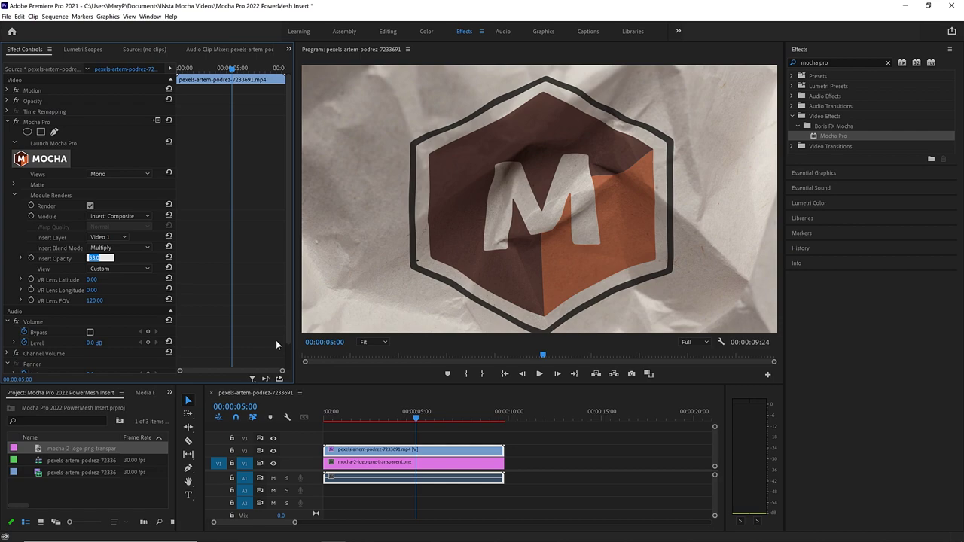
{"action": "type", "text": "70"}
{"action": "key", "text": "Return"}
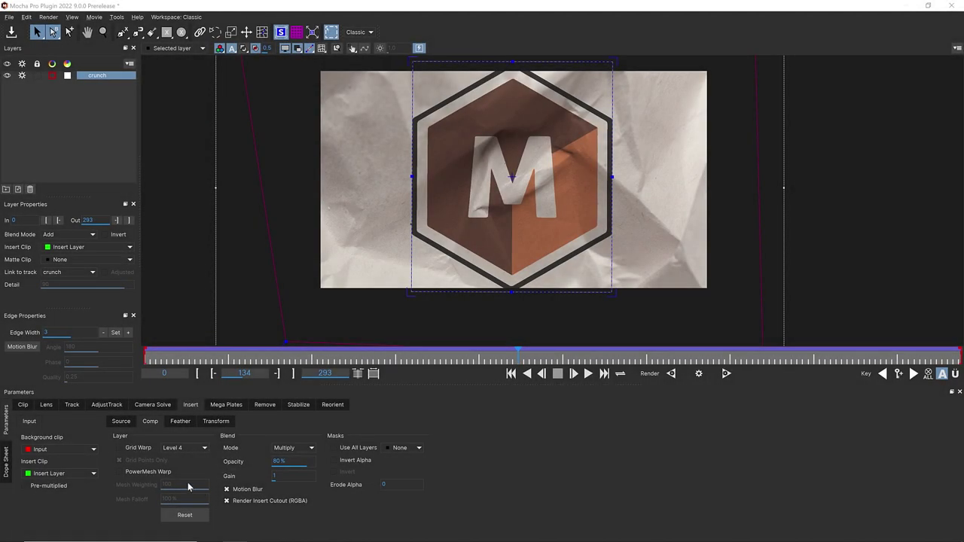
Step: Enable PowerMesh Warp on the logo insert and preview it around frame 126
{"action": "left_click", "coordinate": [120, 471]}
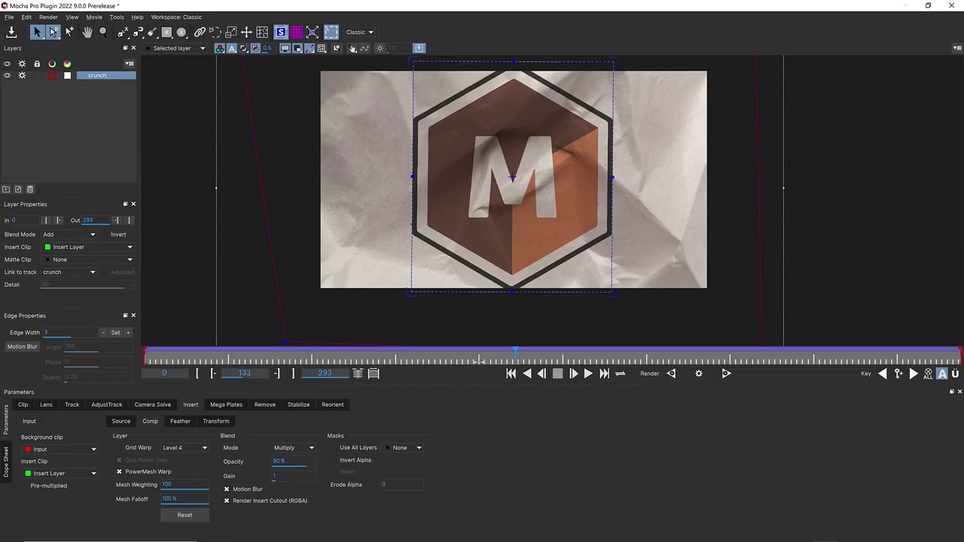
{"action": "left_click", "coordinate": [608, 303]}
{"action": "left_click_drag", "start_coordinate": [424, 367], "coordinate": [504, 370]}
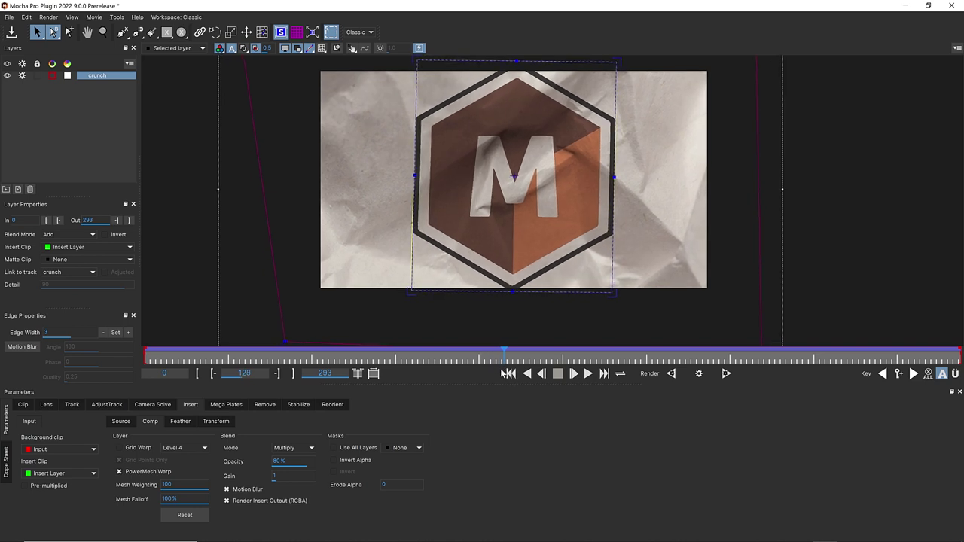
{"action": "key", "text": "Right"}
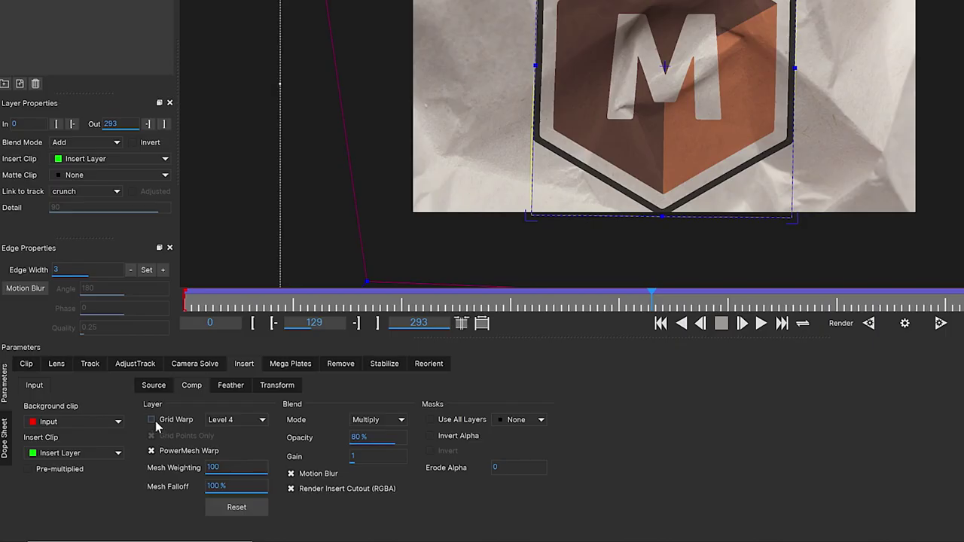
Step: Enable Grid Warp on the logo insert and inspect the warp mesh from the Track tab
{"action": "left_click", "coordinate": [151, 420]}
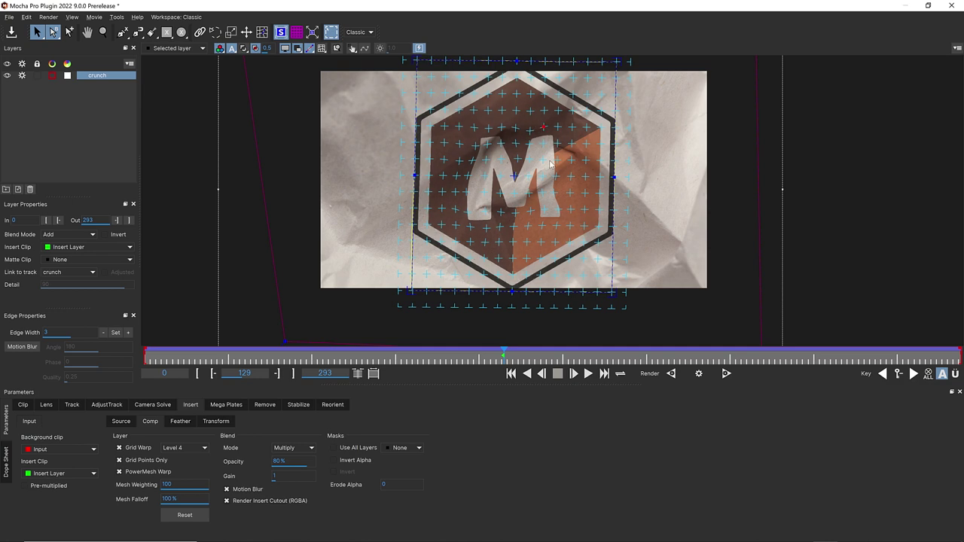
{"action": "left_click", "coordinate": [72, 405]}
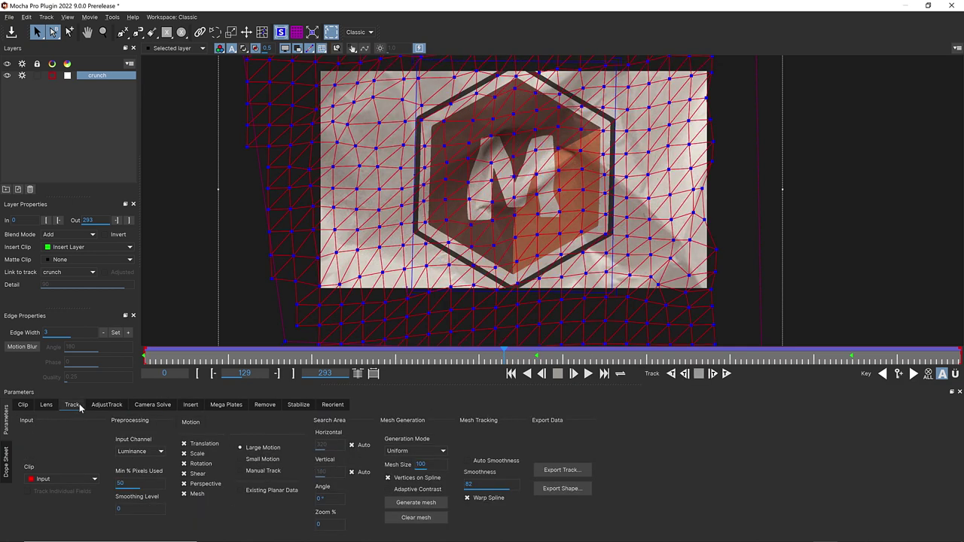
{"action": "left_click", "coordinate": [192, 405]}
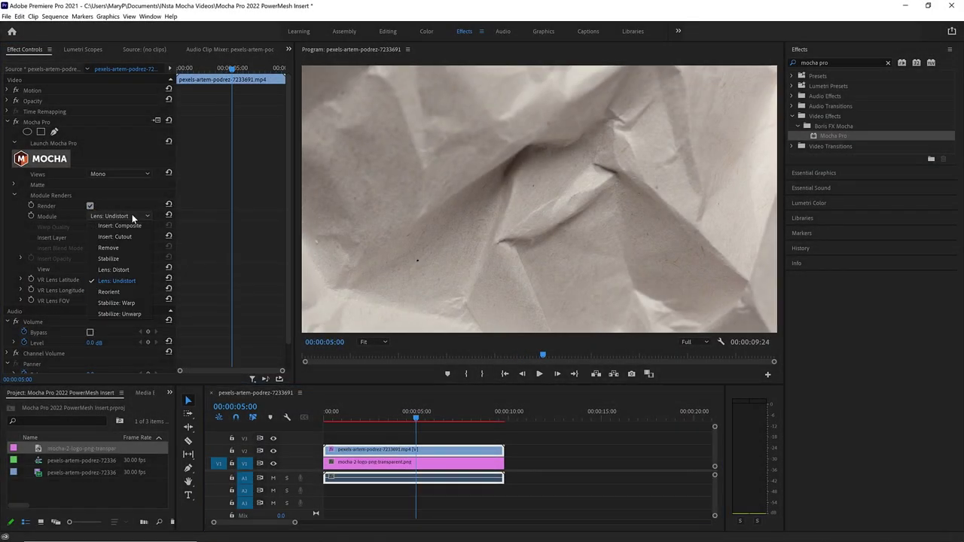
Step: Switch the Mocha Pro effect's render module from Insert: Composite to Insert: Cutout
{"action": "left_click", "coordinate": [113, 230]}
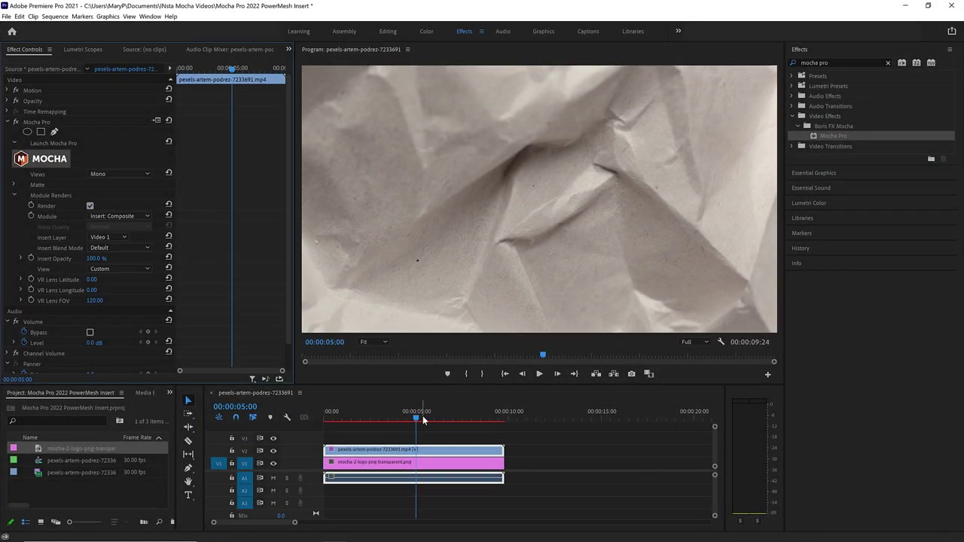
{"action": "left_click", "coordinate": [119, 216]}
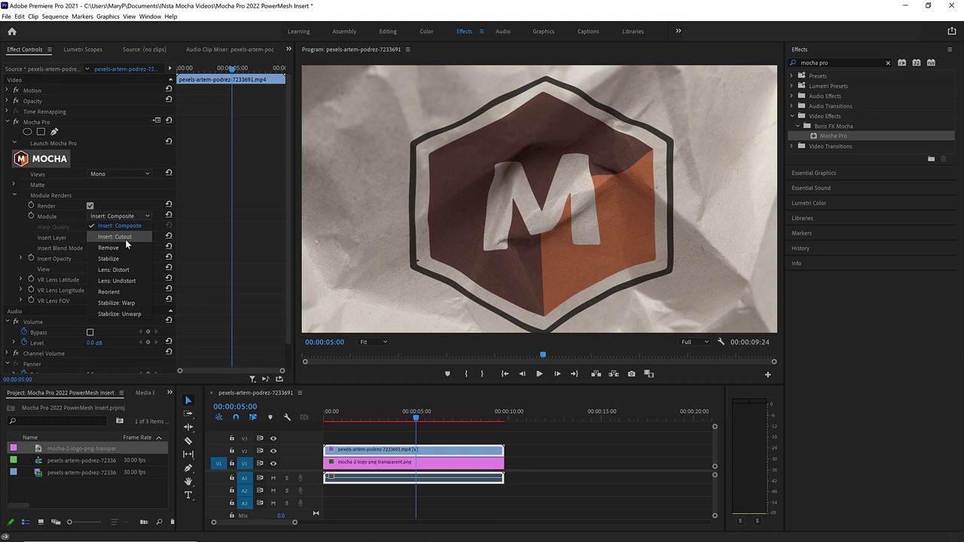
{"action": "left_click", "coordinate": [125, 237]}
{"action": "left_click", "coordinate": [8, 122]}
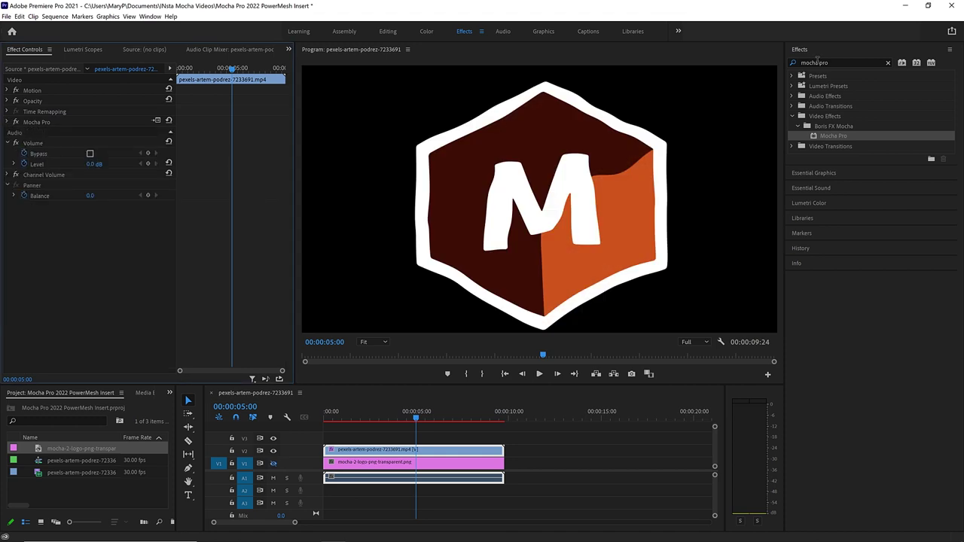
Step: Search the effects for 'match grain' and apply BCC Match Grain to the clip
{"action": "left_click", "coordinate": [816, 62]}
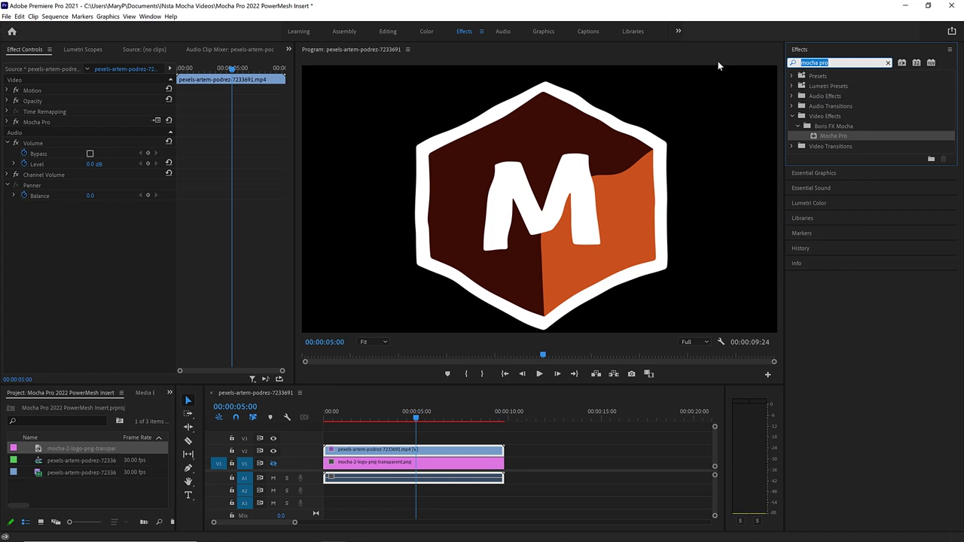
{"action": "type", "text": "match grai"}
{"action": "left_click_drag", "start_coordinate": [117, 287], "coordinate": [117, 289]}
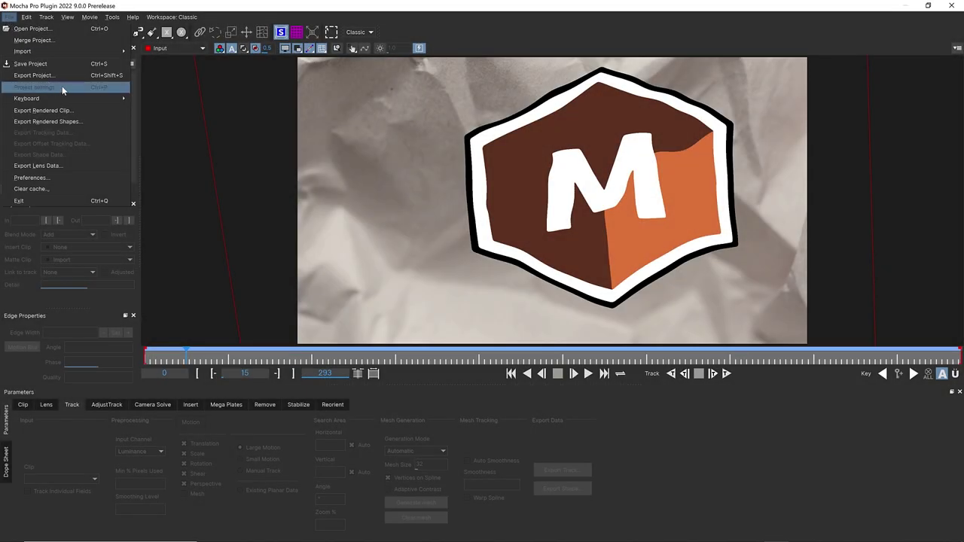
Step: Open the Mocha project settings and review the RGB Resampling options
{"action": "left_click", "coordinate": [72, 88]}
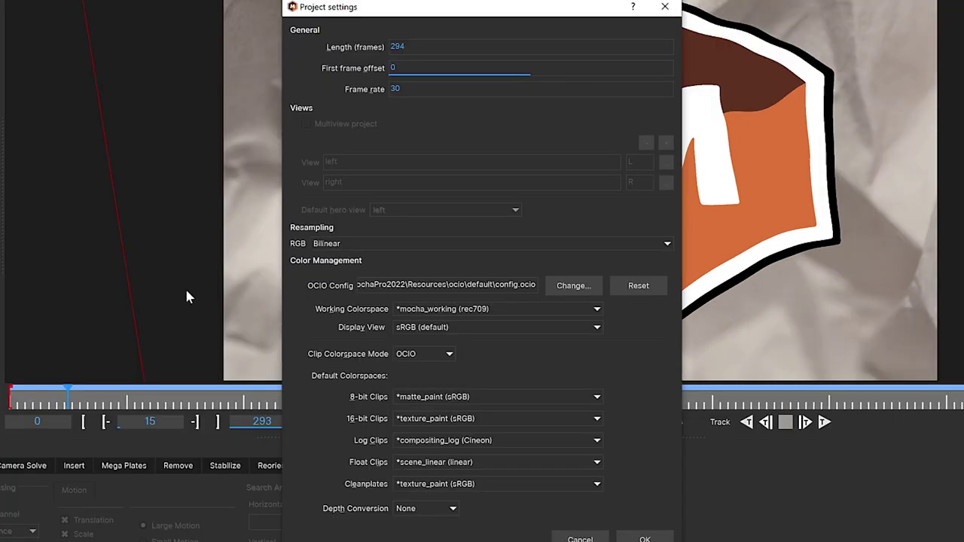
{"action": "left_click", "coordinate": [410, 244]}
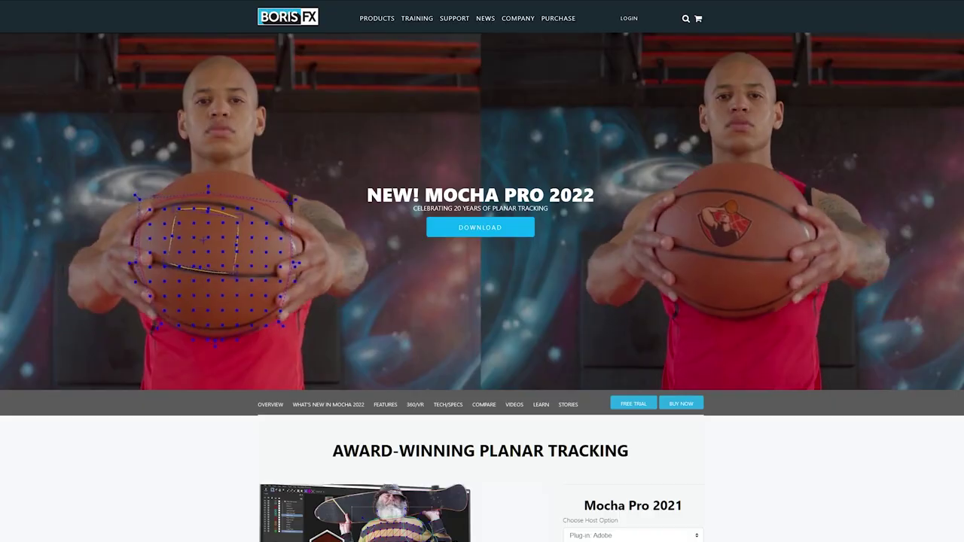
Step: Scroll down the Mocha Pro page to the What's New in Mocha 2022 section
{"action": "scroll", "coordinate": [482, 286], "scroll_direction": "down", "scroll_amount": 2}
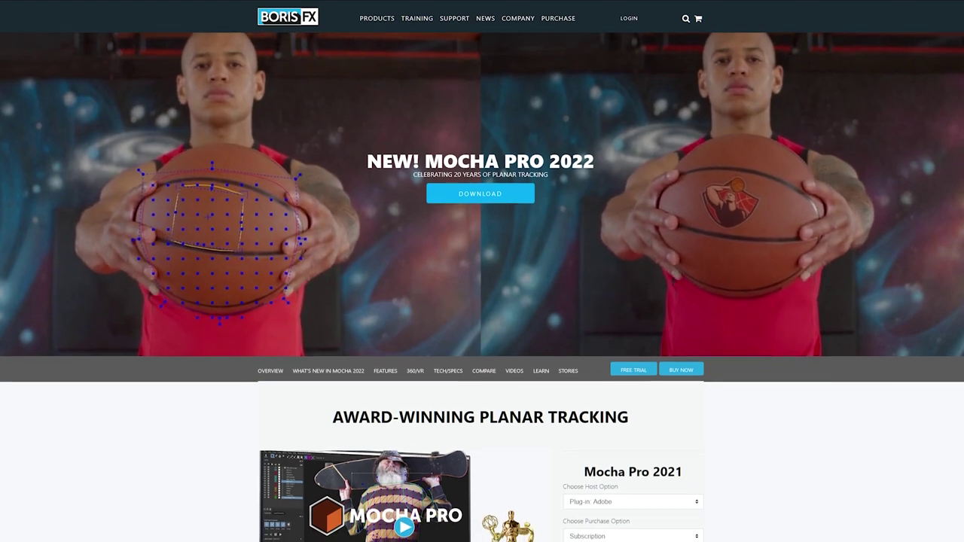
{"action": "scroll", "coordinate": [482, 287], "scroll_direction": "down", "scroll_amount": 2}
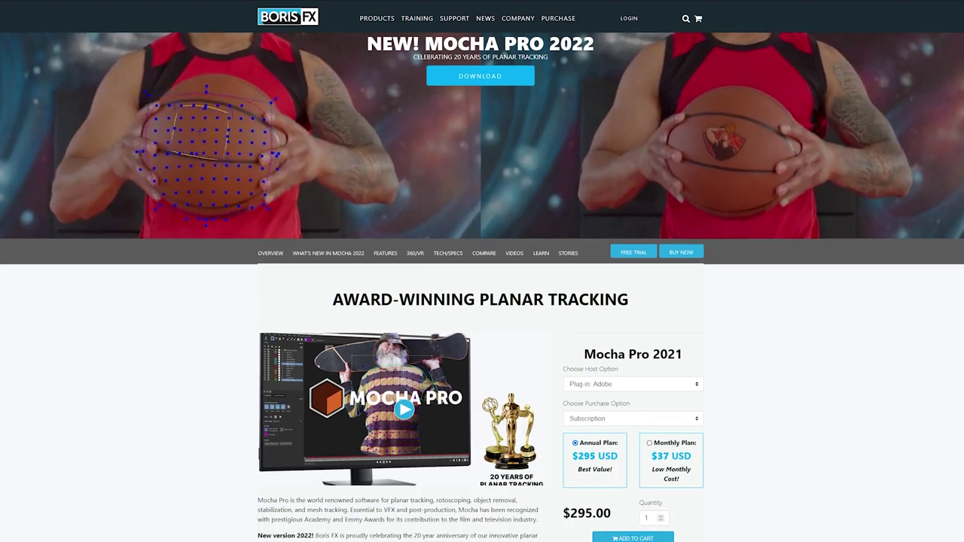
{"action": "scroll", "coordinate": [482, 286], "scroll_direction": "down", "scroll_amount": 2}
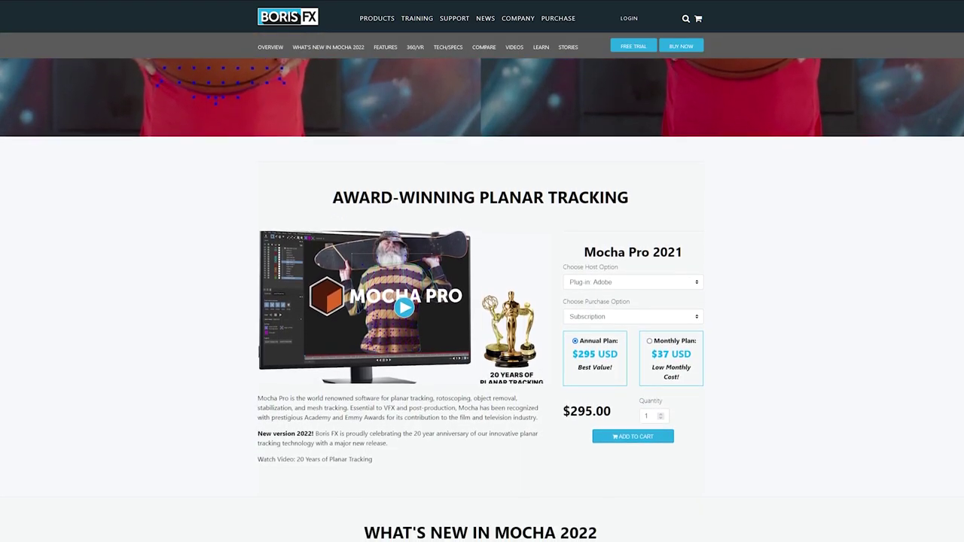
{"action": "scroll", "coordinate": [482, 286], "scroll_direction": "down", "scroll_amount": 2}
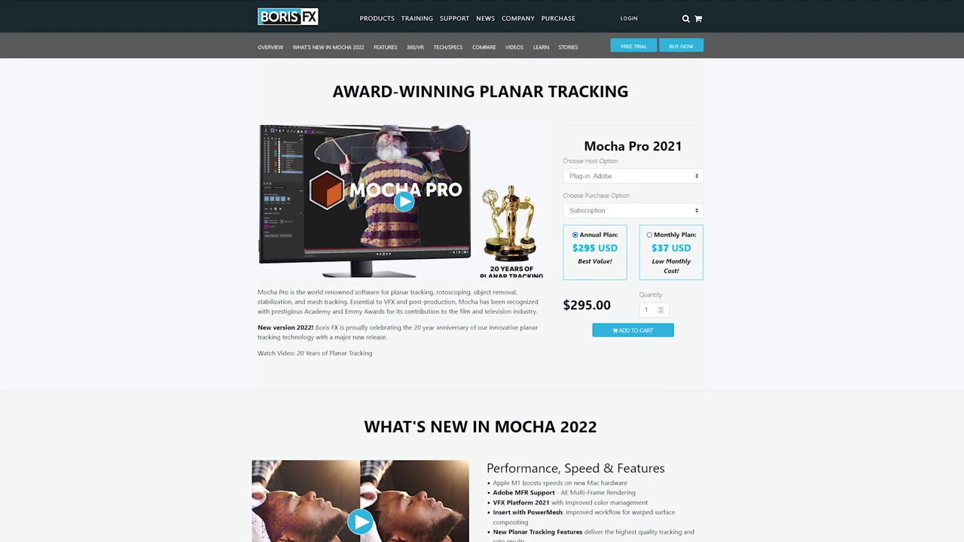